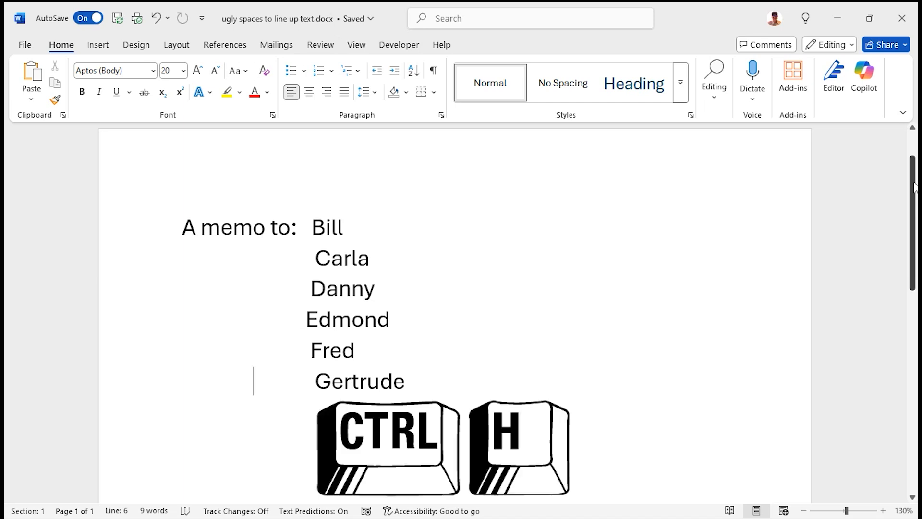
Replace all double spaces with single spaces in Find and Replace (68 replacements)
key(ctrl+h)
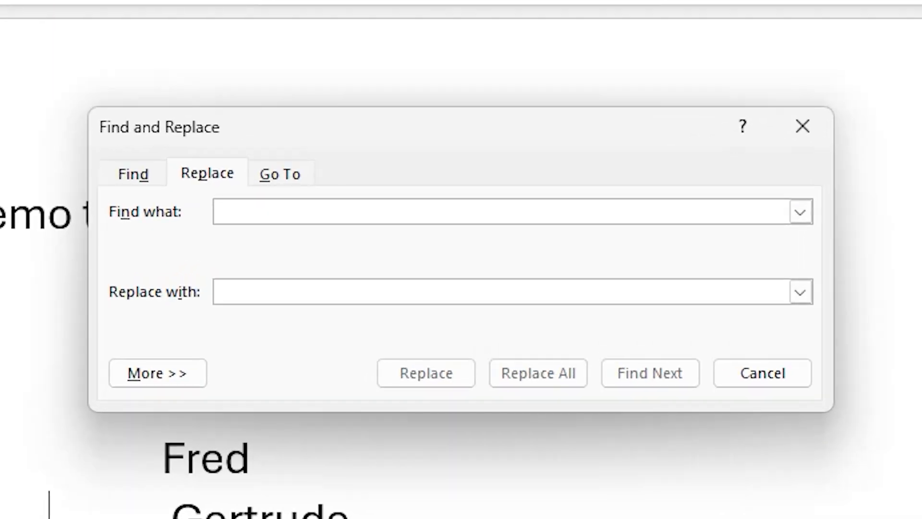
key(Tab)
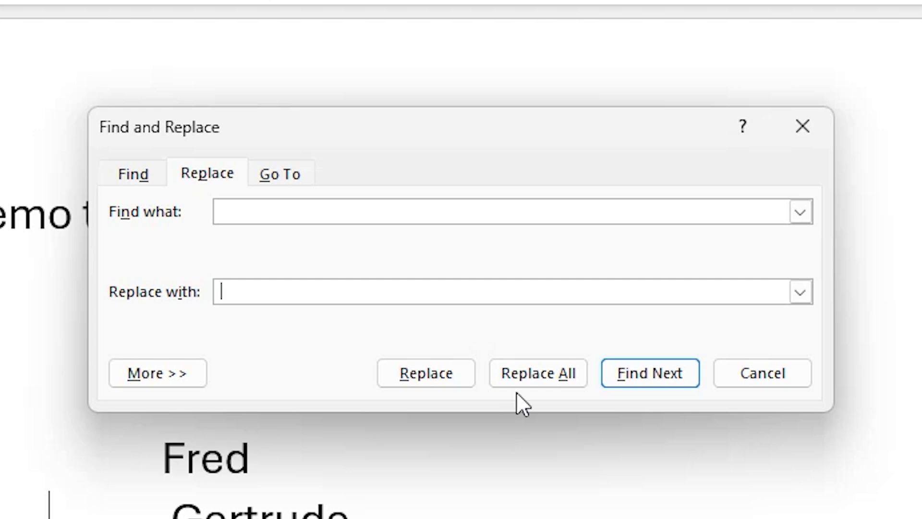
click(530, 377)
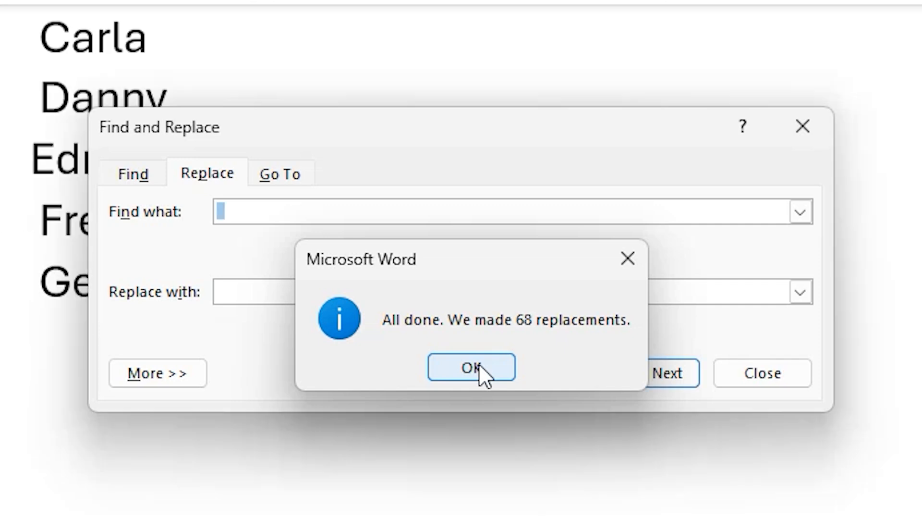
click(472, 367)
Repeat Replace All (35, 16, 10, 4 replacements) until none remain, then close the dialog
click(521, 367)
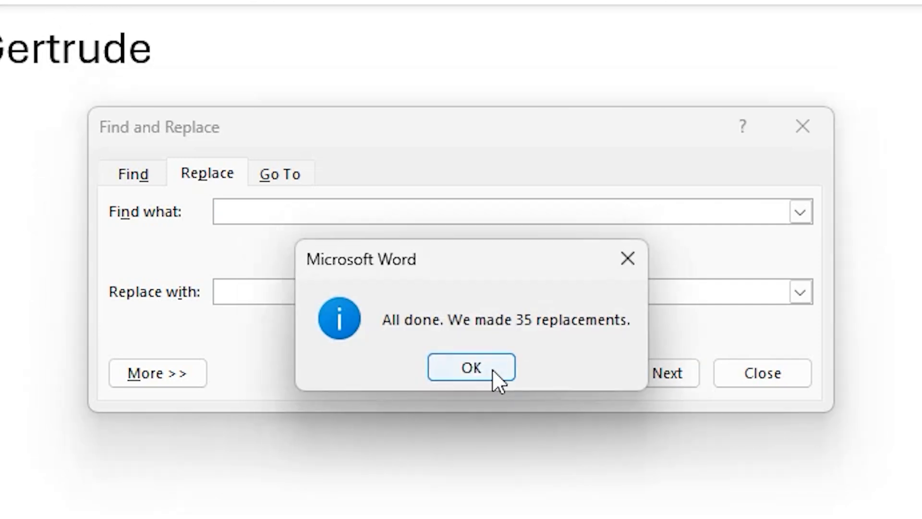
click(492, 369)
click(531, 373)
click(482, 364)
click(524, 375)
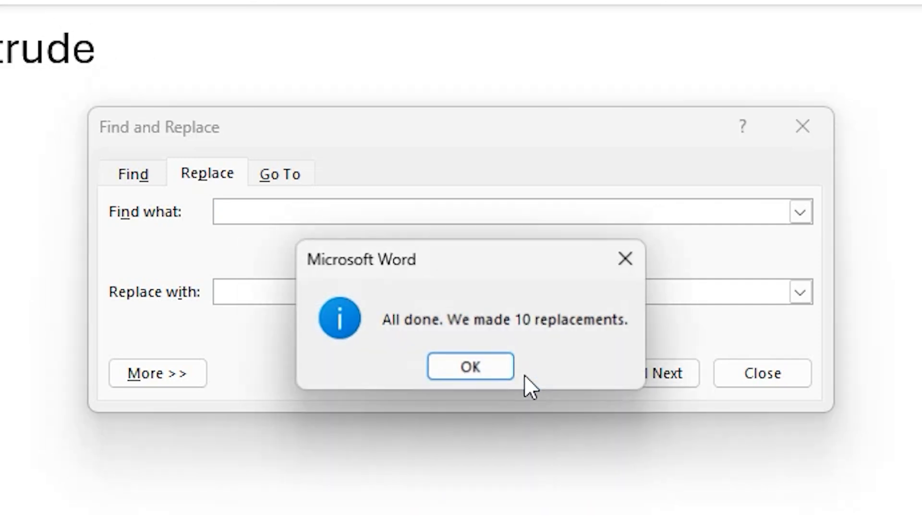
click(480, 372)
click(533, 379)
click(494, 369)
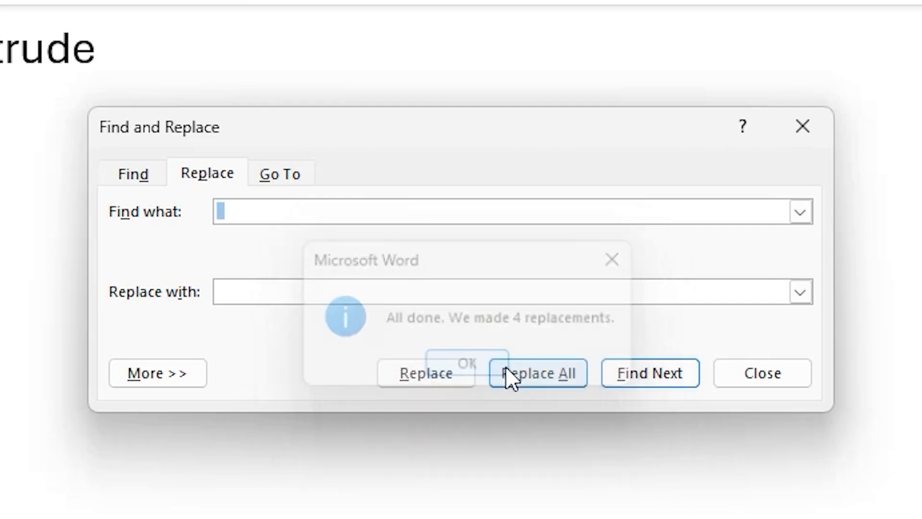
click(523, 375)
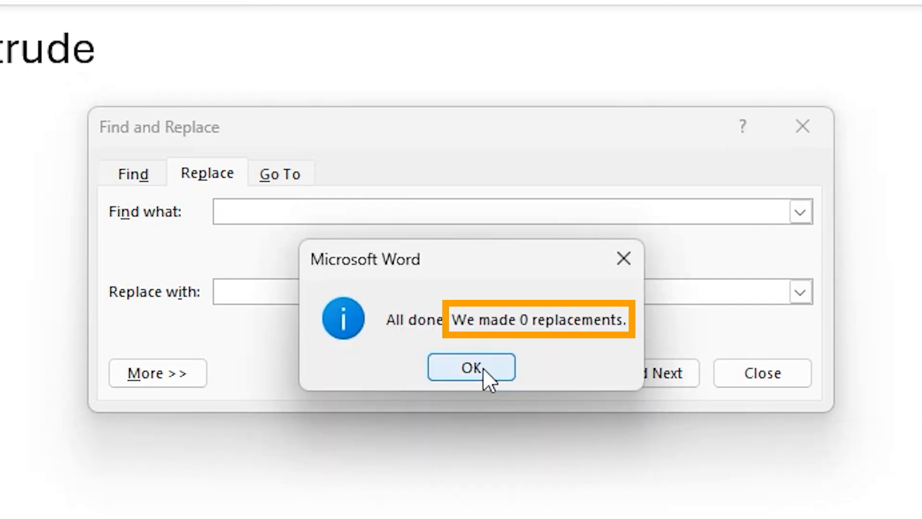
click(482, 367)
click(720, 373)
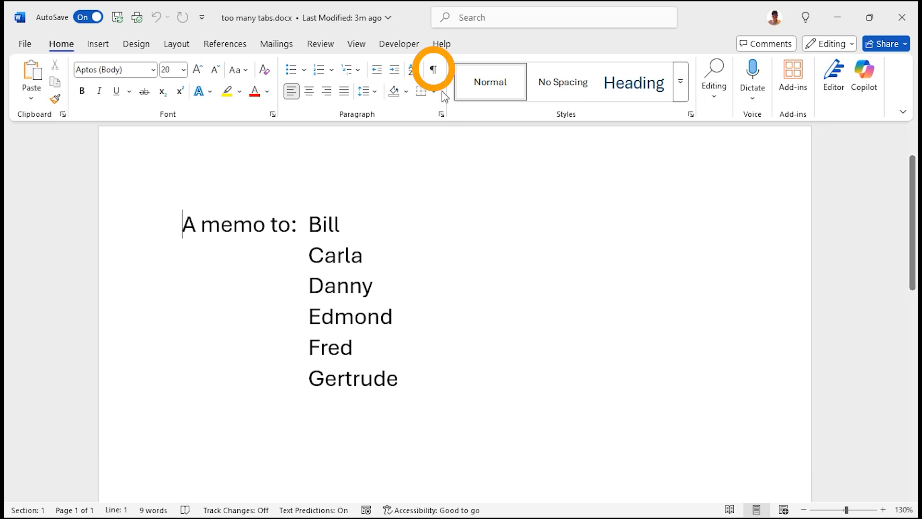
Show formatting marks to reveal the tabs before each memo name, then hide them again
click(434, 70)
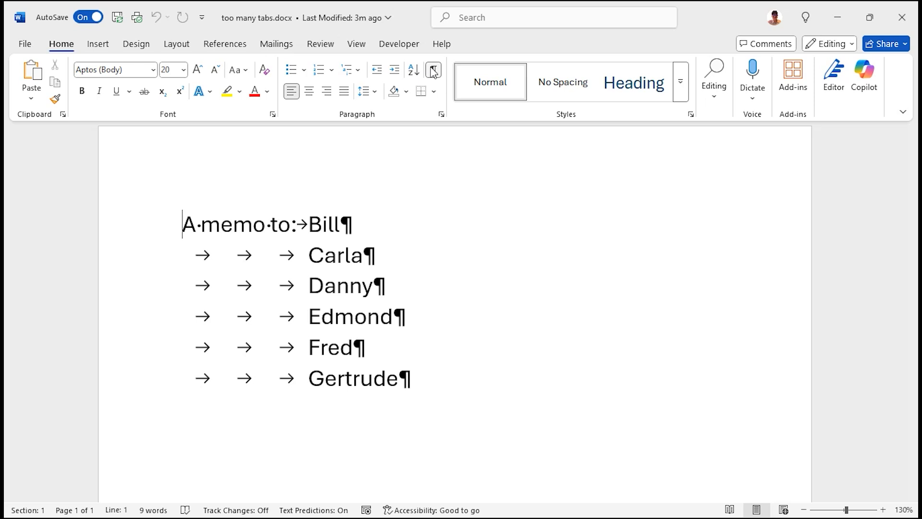
click(433, 70)
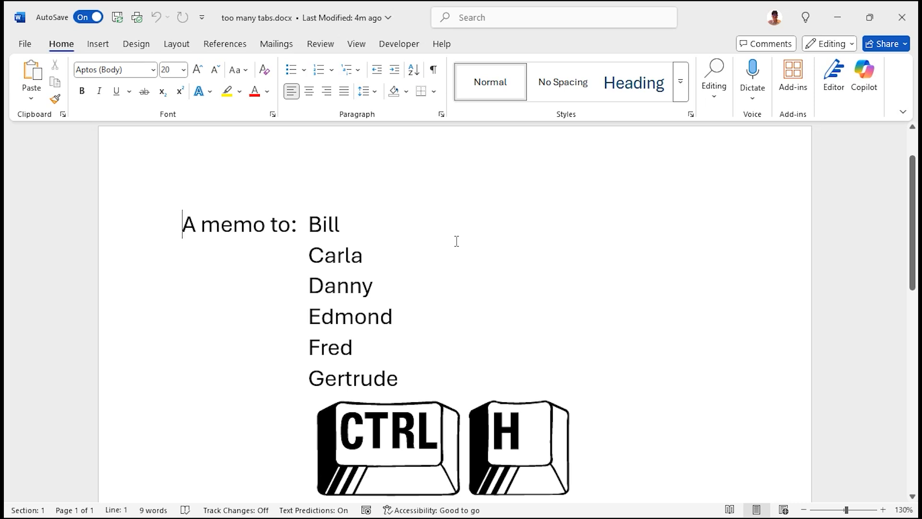
Set Find and Replace to find two tab characters (^t^t) and replace them with one (^t)
key(ctrl+h)
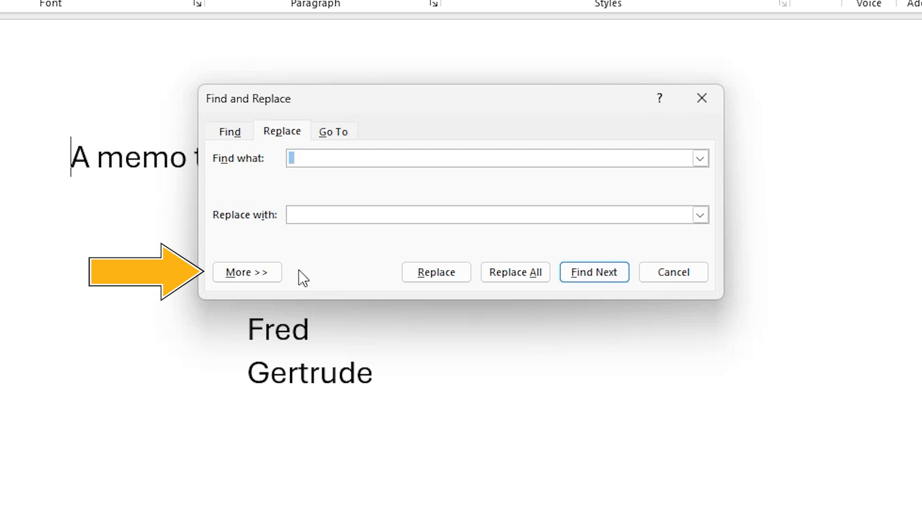
click(275, 272)
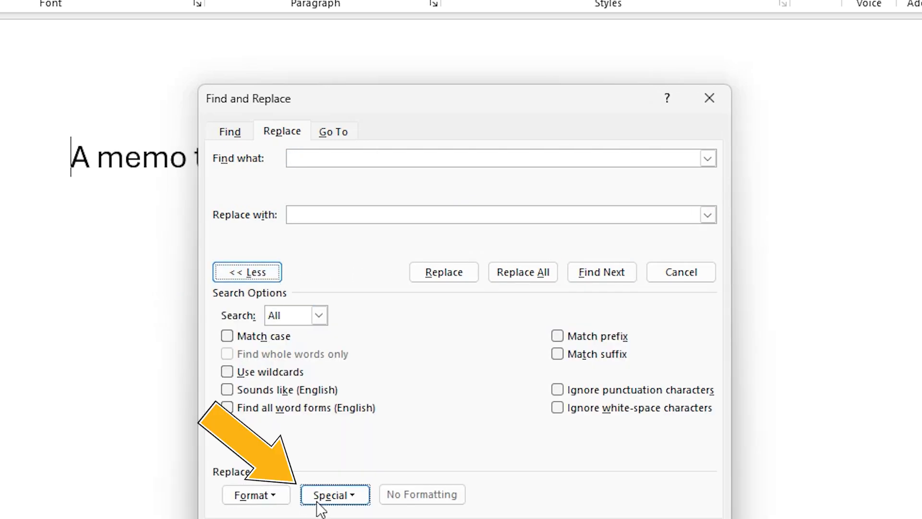
click(321, 500)
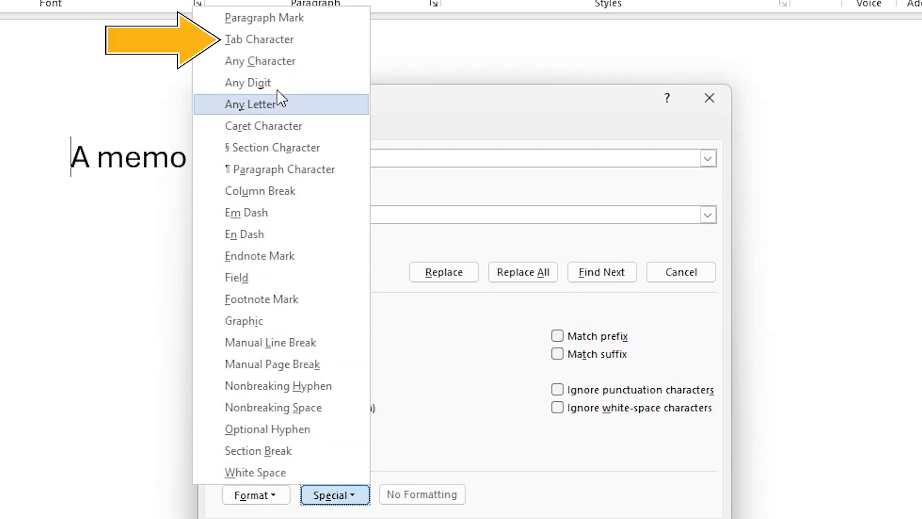
click(284, 41)
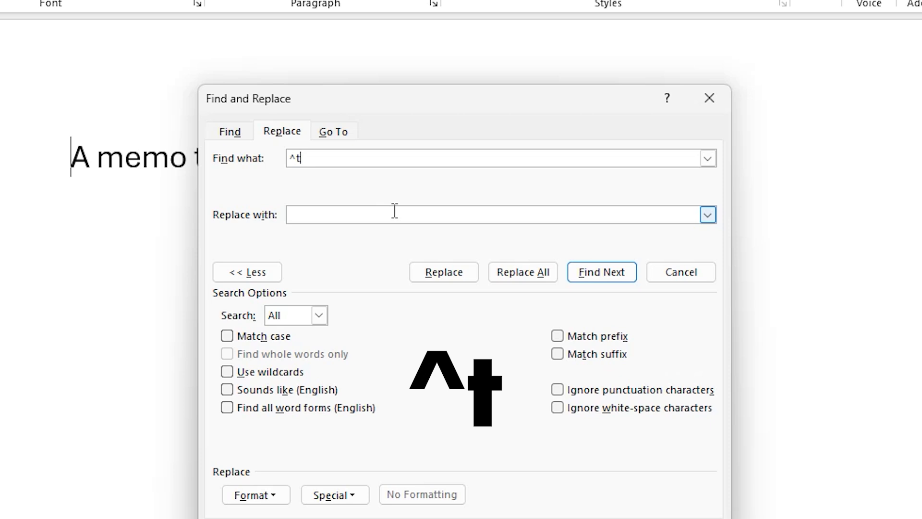
text(^t)
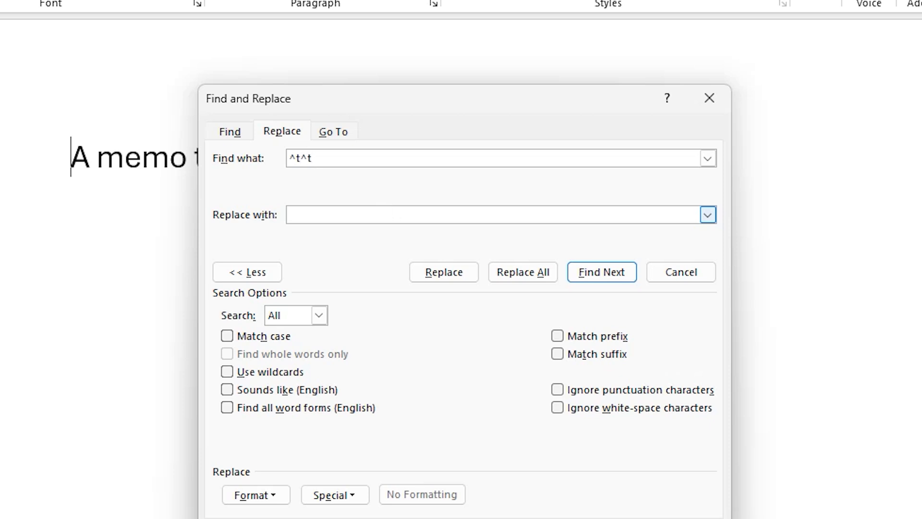
key(Tab)
text(^t)
click(247, 274)
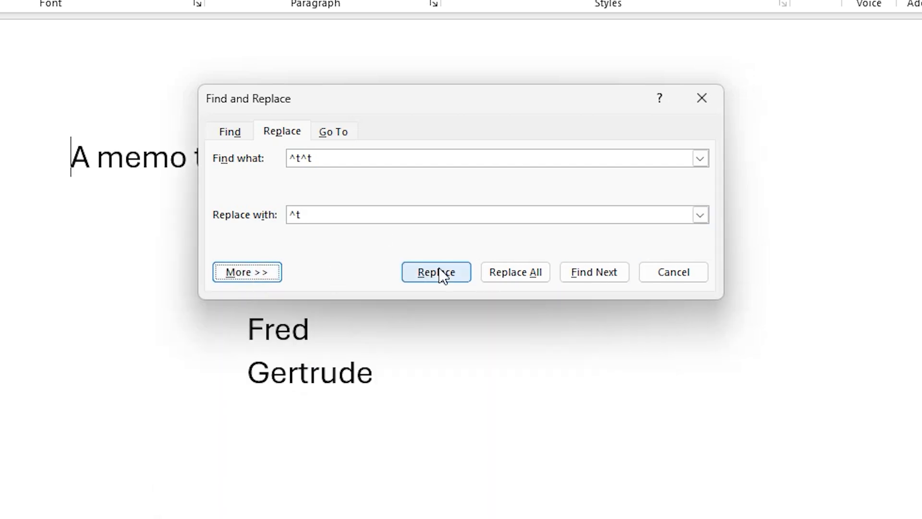
Replace all double tabs (5, then 5, then 0 replacements) and close the dialog
click(513, 270)
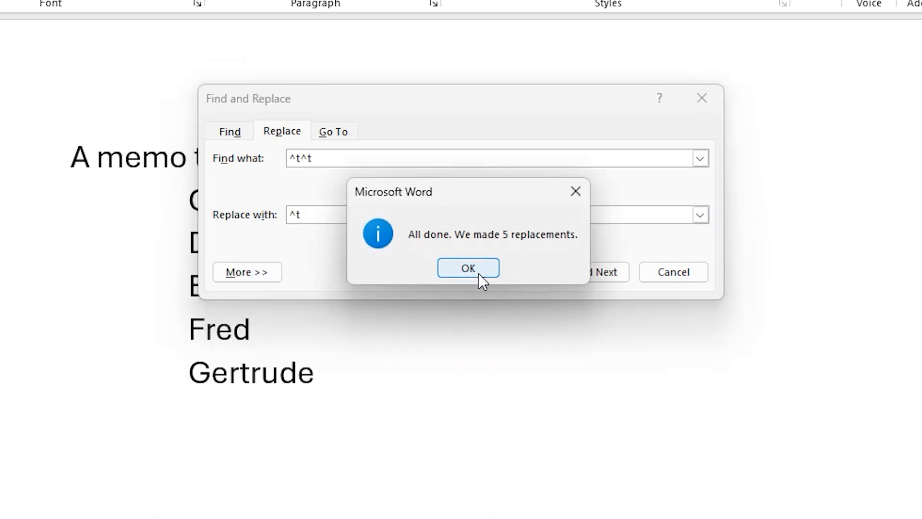
click(478, 272)
click(513, 271)
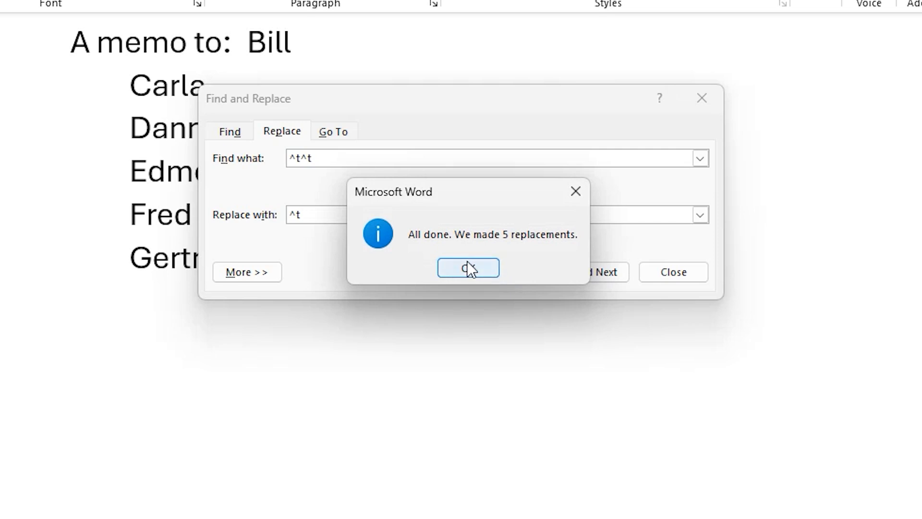
click(468, 269)
click(501, 270)
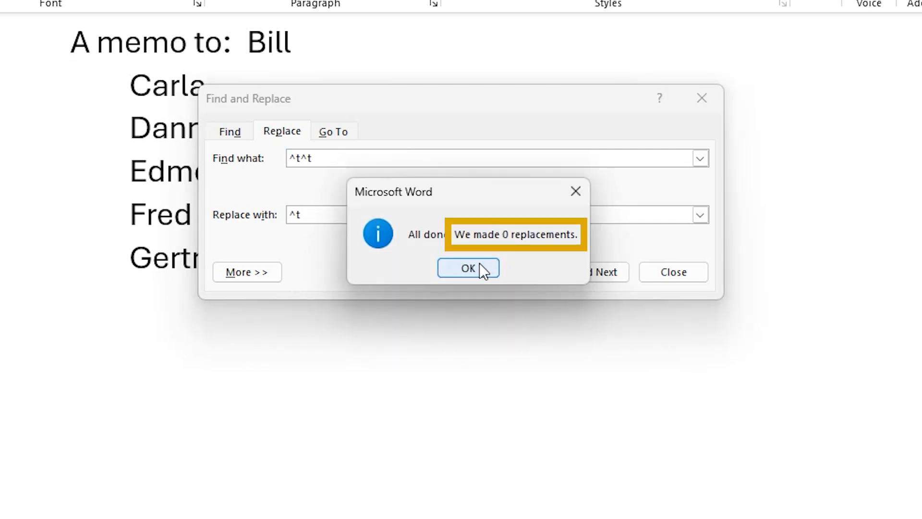
click(481, 269)
click(674, 271)
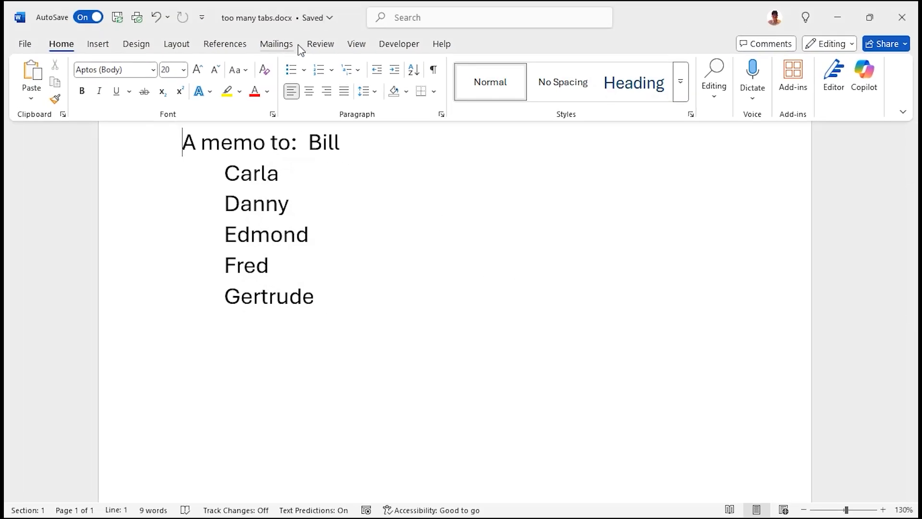
Turn on the ruler and select every line of the memo name list
click(317, 43)
click(356, 43)
click(339, 65)
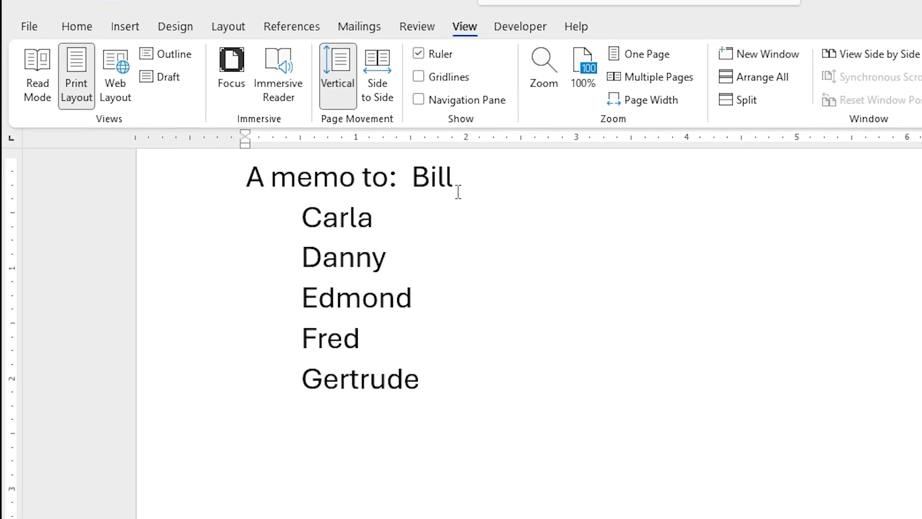
drag(281, 212, 279, 464)
click(328, 253)
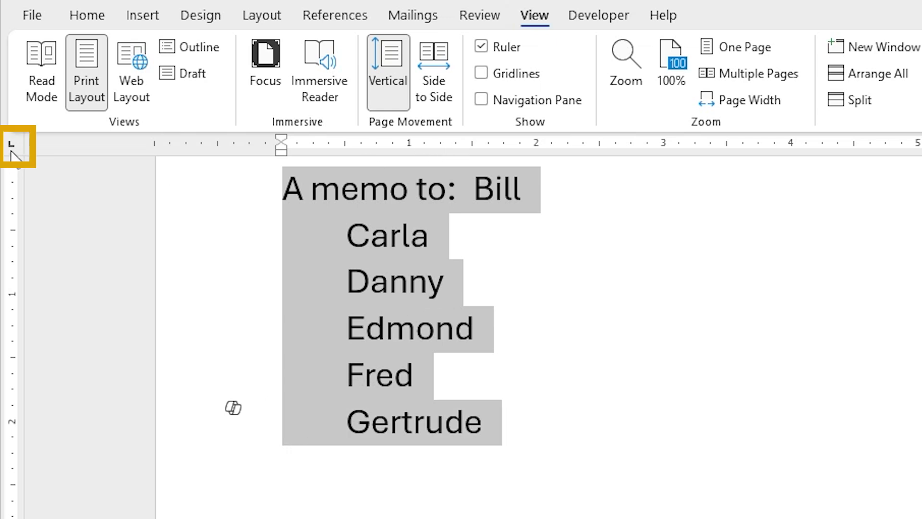
Place a left tab stop at about 1.5 inches for the names and show formatting marks
click(447, 145)
drag(448, 146, 477, 146)
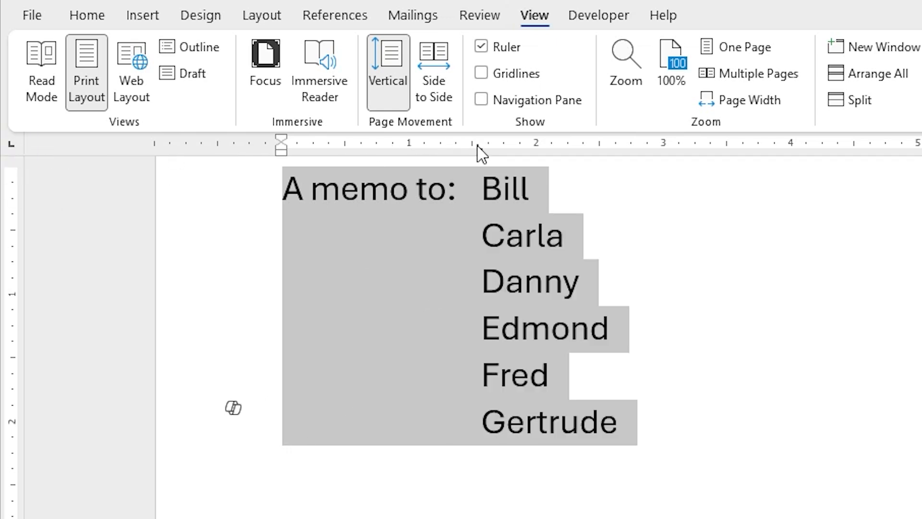
click(592, 206)
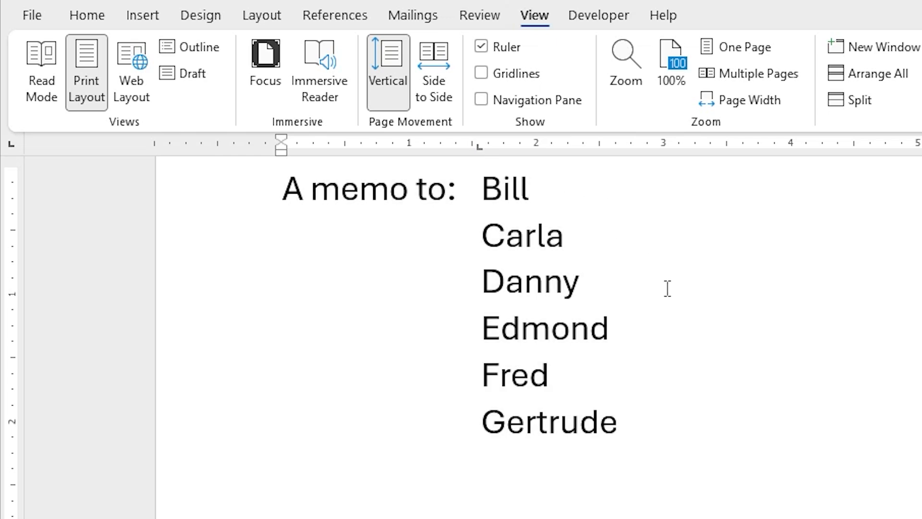
click(92, 16)
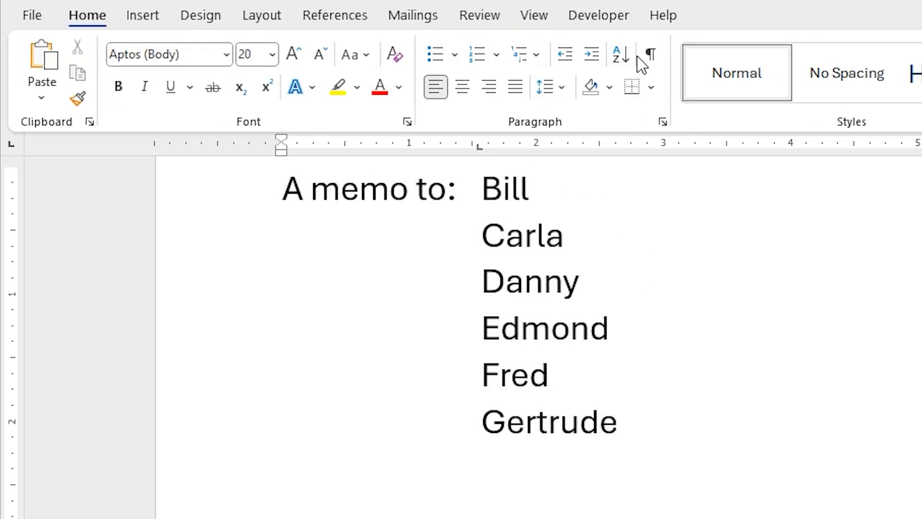
click(650, 55)
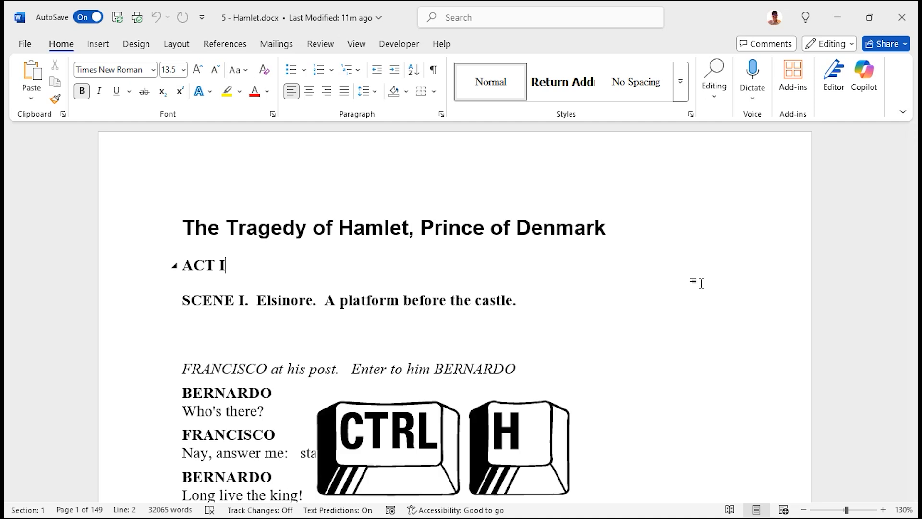
Set Find and Replace to find double paragraph marks (^p^p) and replace them with ^p
key(ctrl+h)
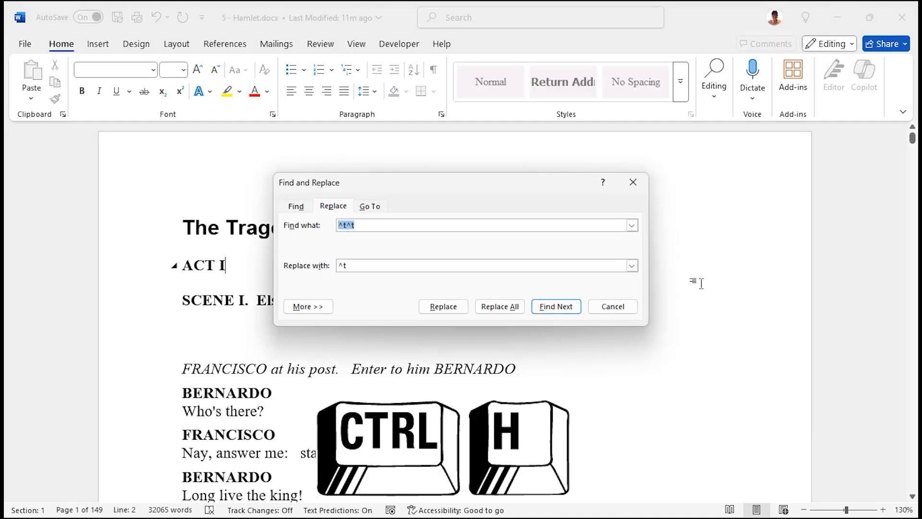
click(305, 308)
click(361, 467)
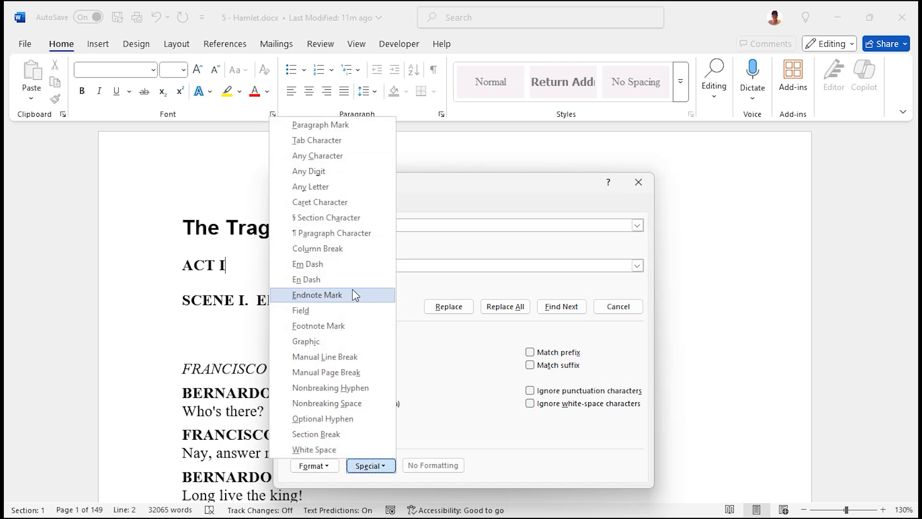
click(354, 129)
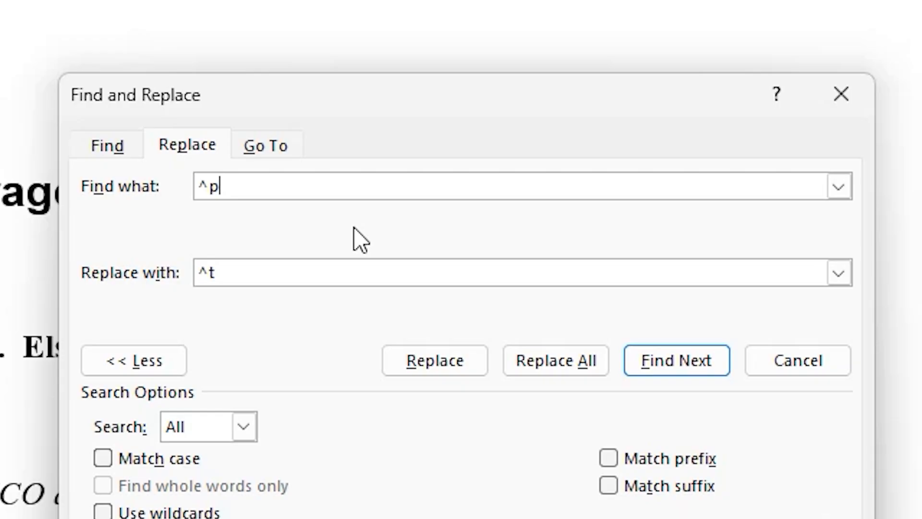
text(^p)
key(Tab)
text(^p)
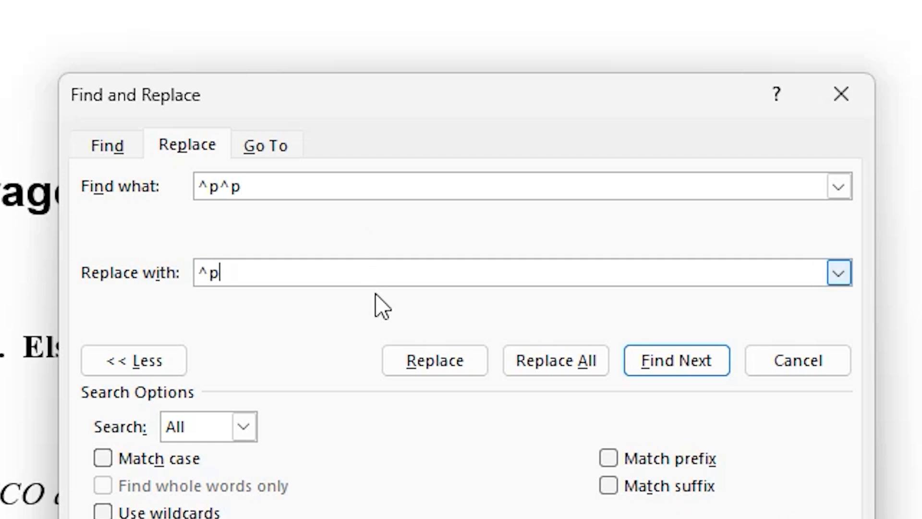
Run Replace All repeatedly, from 7 replacements down to 1, to remove the blank paragraphs
click(553, 366)
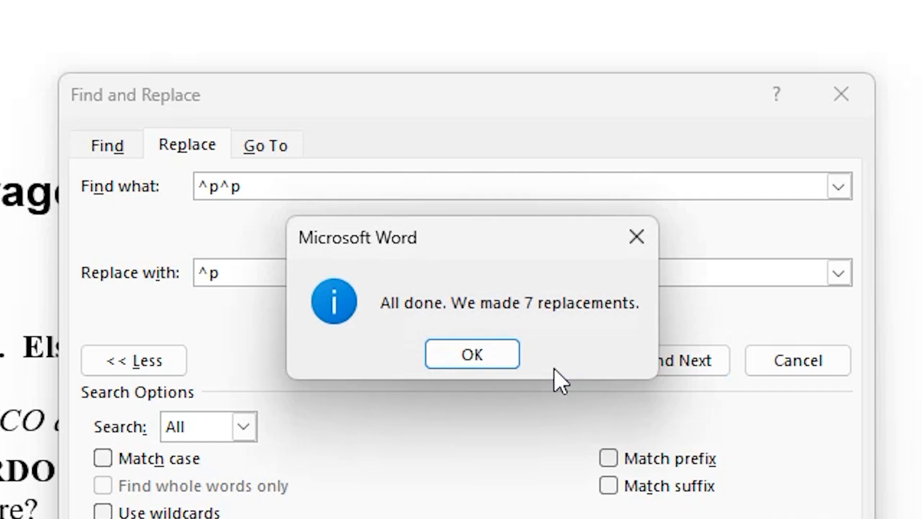
click(497, 361)
click(538, 361)
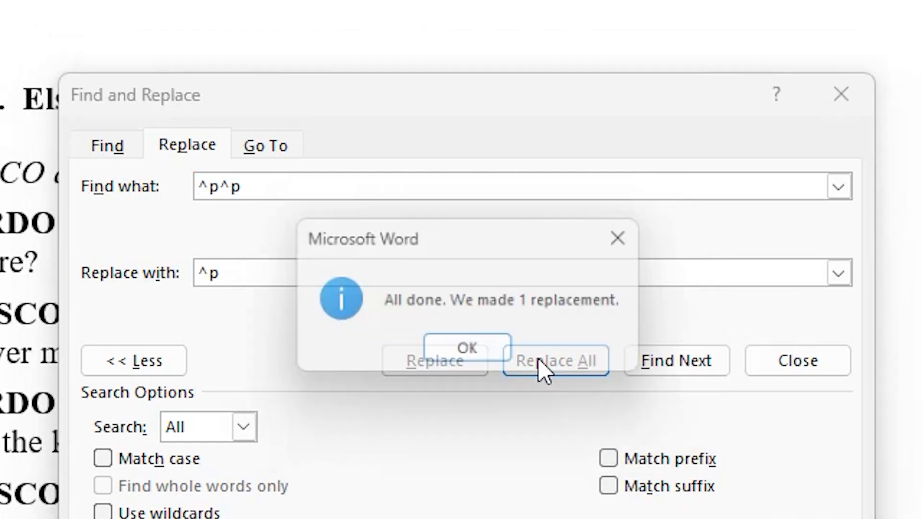
click(502, 359)
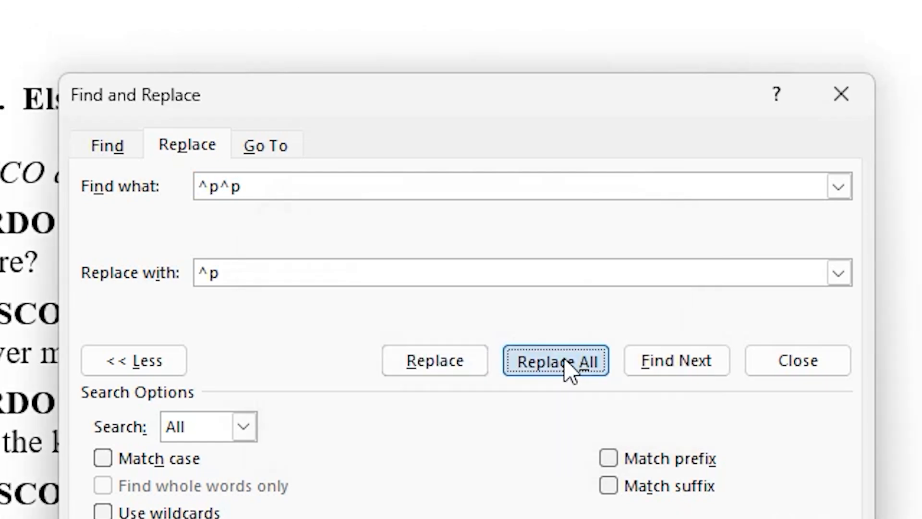
click(564, 358)
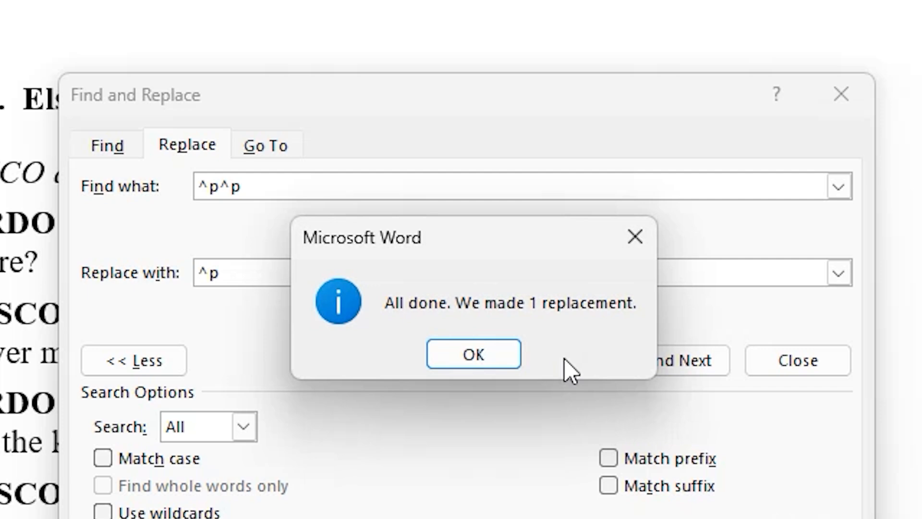
click(472, 356)
click(528, 359)
click(499, 358)
click(566, 360)
click(480, 358)
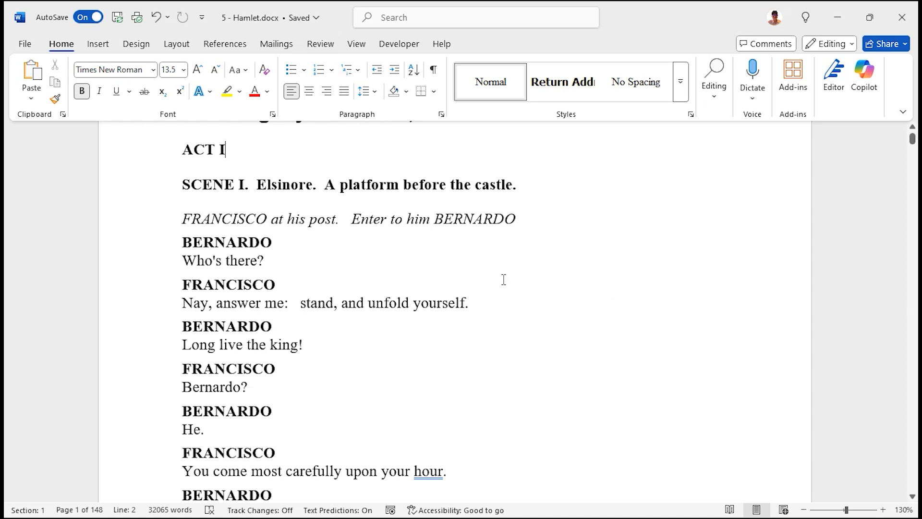
Select the 'SCENE I. Elsinore' heading and set its Spacing After to 36 pt on the Layout tab
click(142, 195)
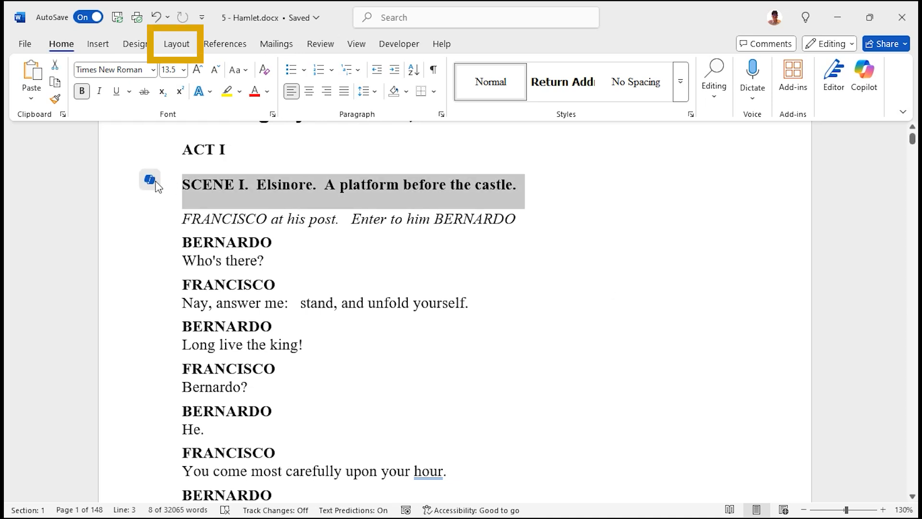
click(183, 45)
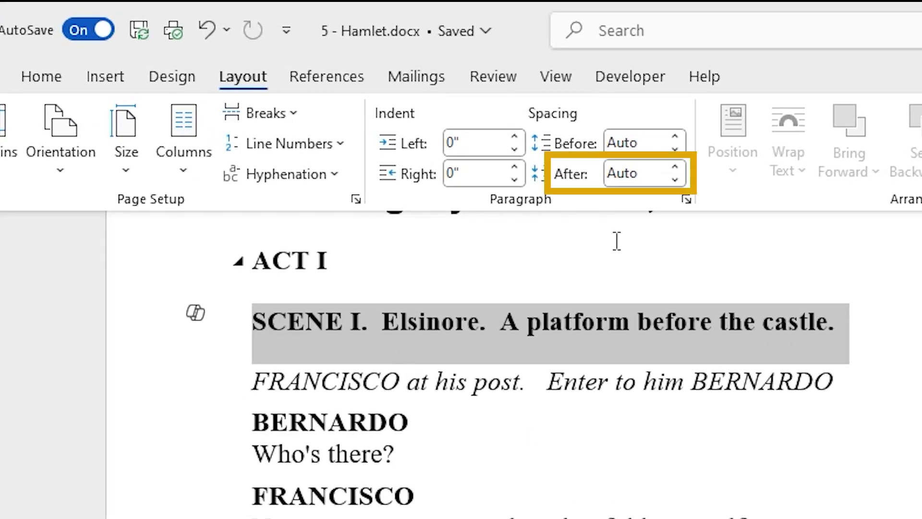
click(676, 178)
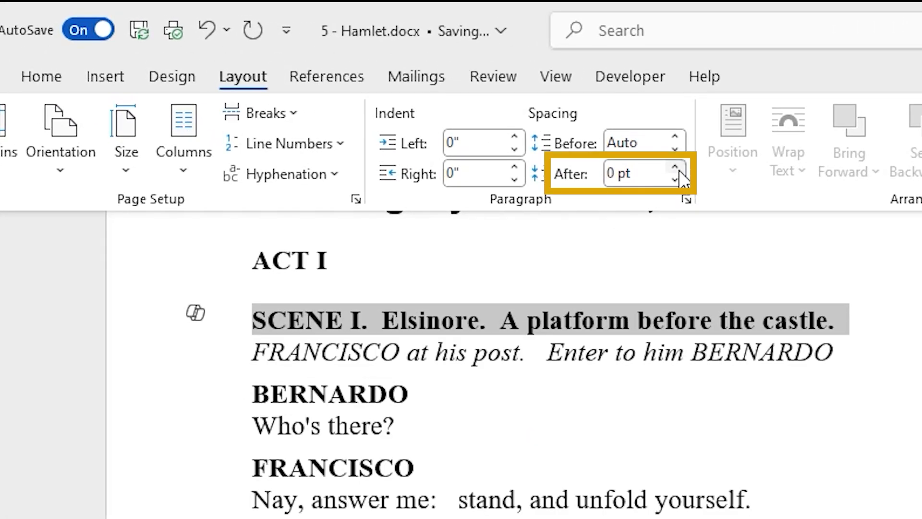
click(678, 172)
click(678, 172)
click(678, 172)
click(678, 172)
click(678, 172)
click(677, 170)
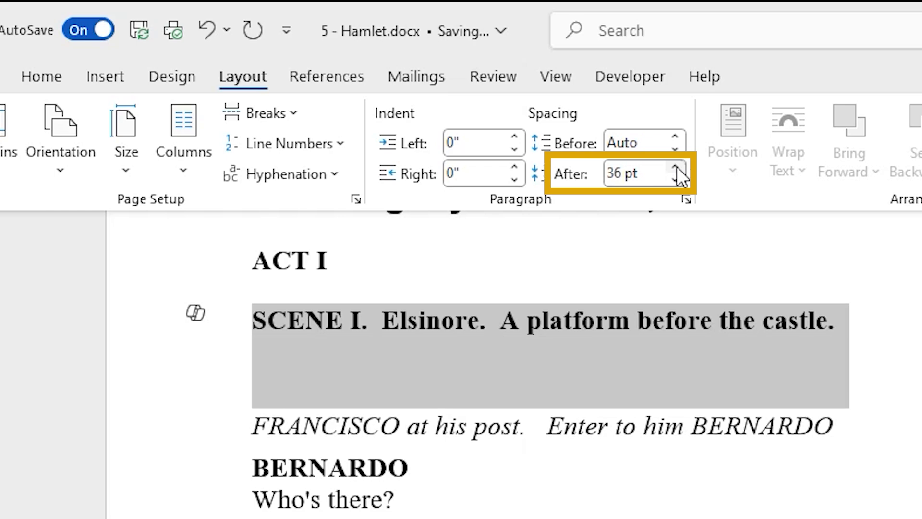